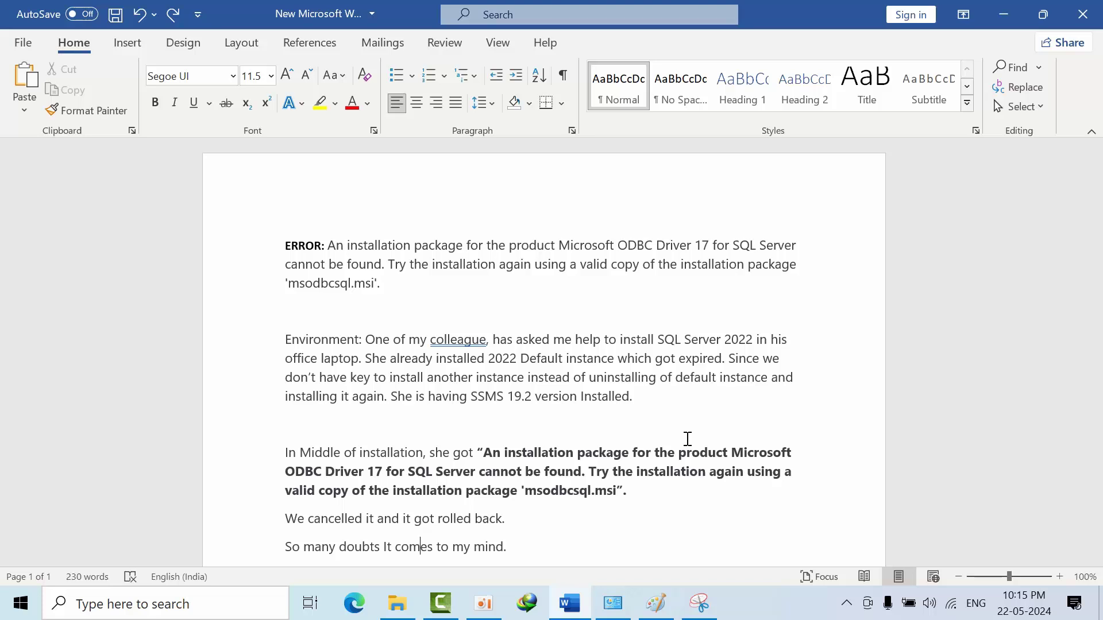
{"action": "scroll", "coordinate": [687, 439], "scroll_direction": "down", "scroll_amount": 3}
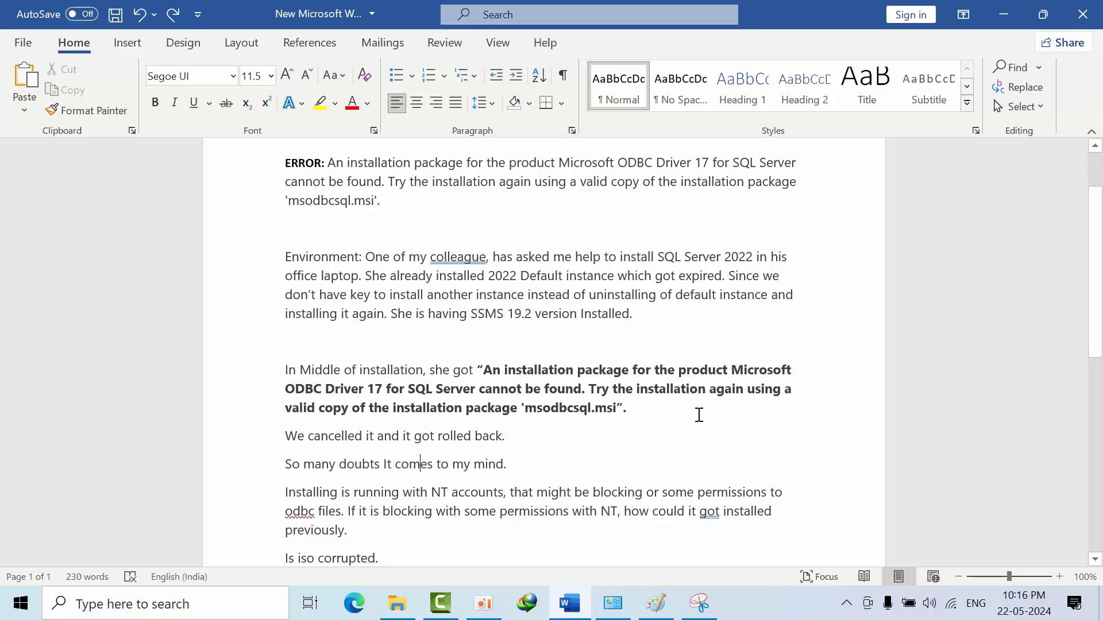
{"action": "scroll", "coordinate": [688, 440], "scroll_direction": "down", "scroll_amount": 3}
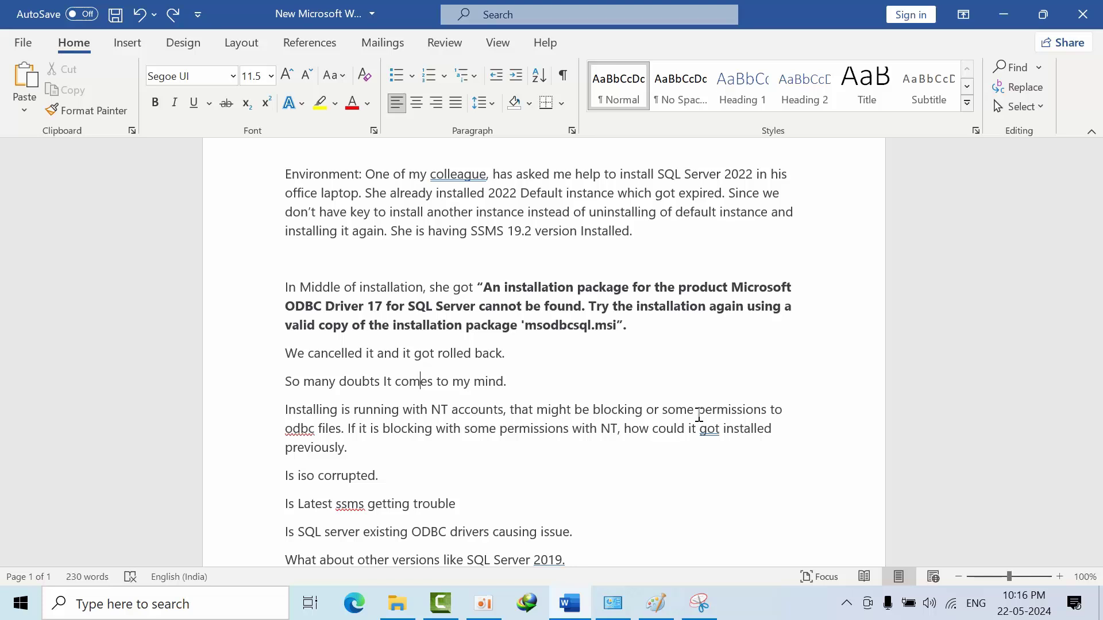
{"action": "scroll", "coordinate": [700, 416], "scroll_direction": "down", "scroll_amount": 2}
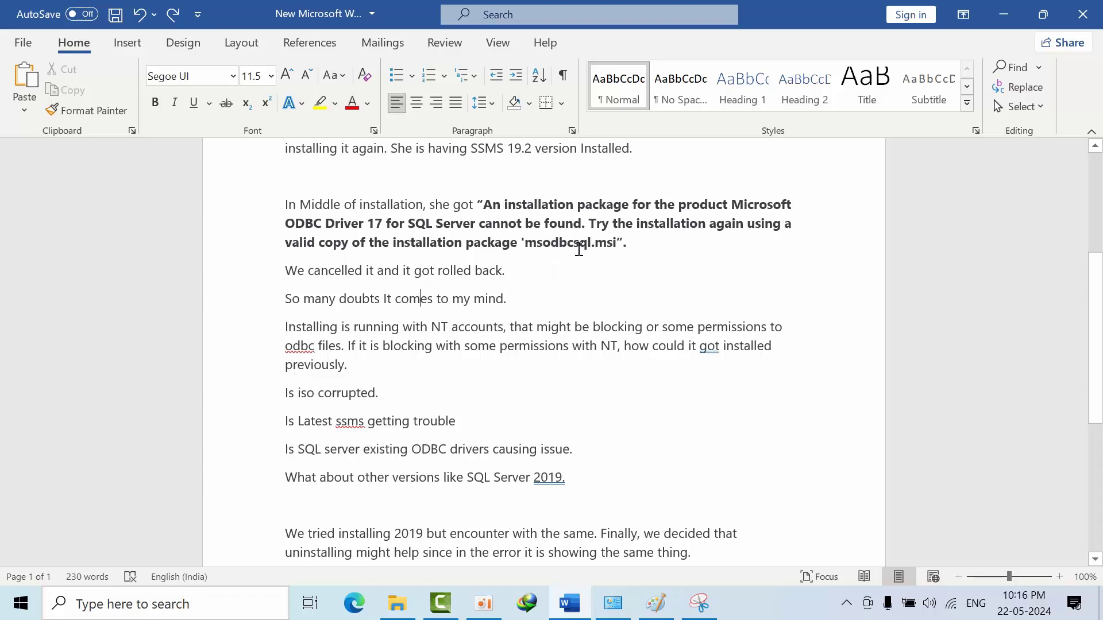
{"action": "scroll", "coordinate": [642, 425], "scroll_direction": "down", "scroll_amount": 3}
{"action": "scroll", "coordinate": [641, 425], "scroll_direction": "down", "scroll_amount": 2}
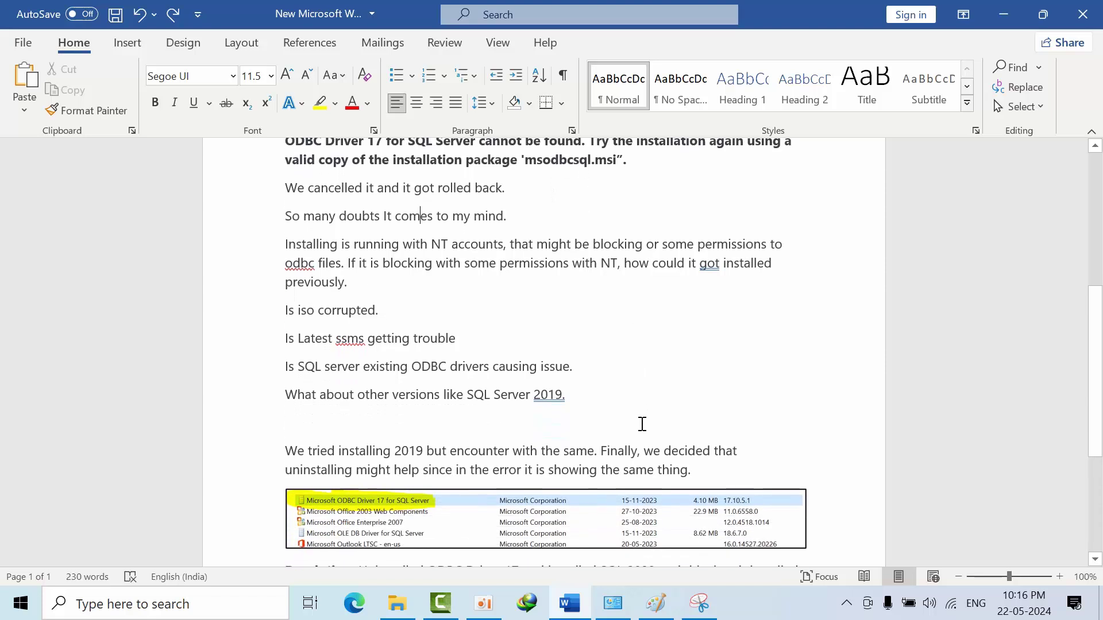
{"action": "scroll", "coordinate": [641, 424], "scroll_direction": "down", "scroll_amount": 2}
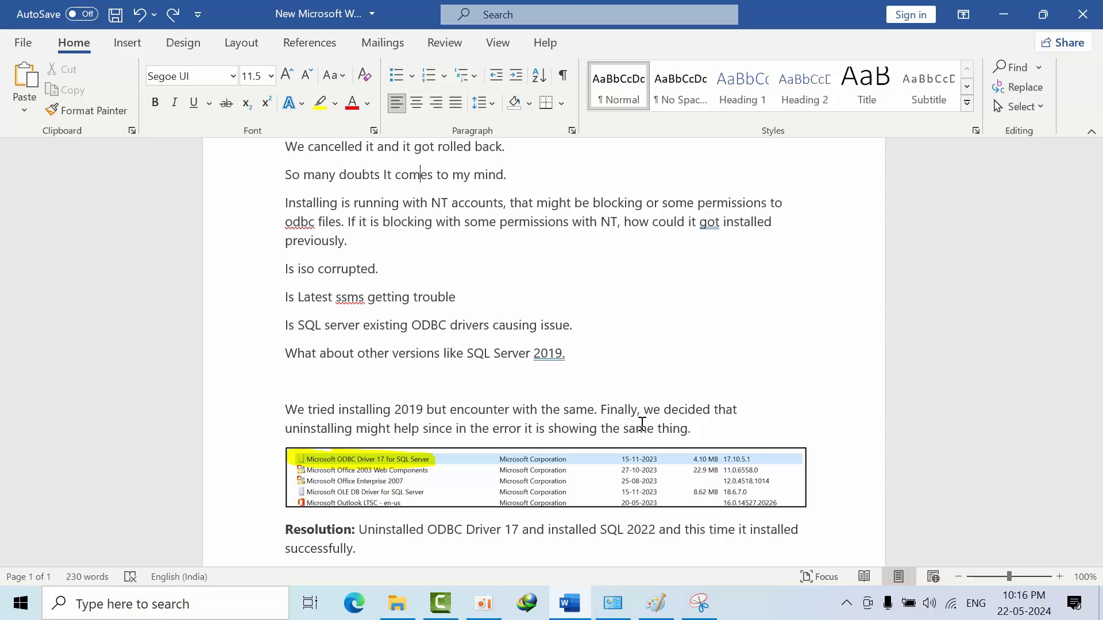
{"action": "scroll", "coordinate": [642, 423], "scroll_direction": "down", "scroll_amount": 3}
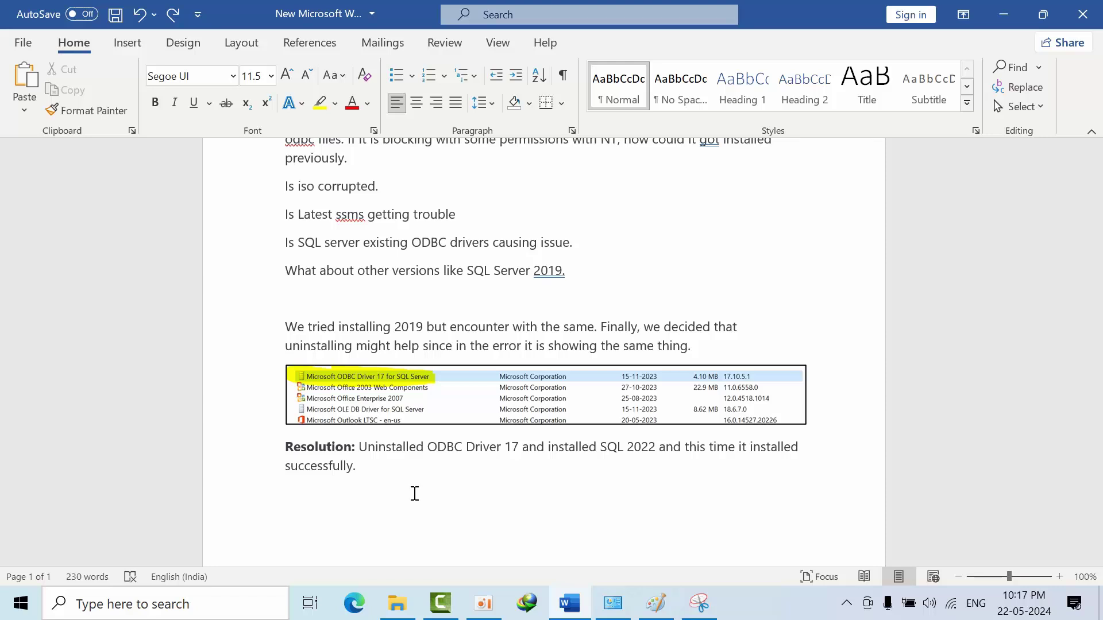
{"action": "scroll", "coordinate": [450, 516], "scroll_direction": "up", "scroll_amount": 3}
{"action": "scroll", "coordinate": [450, 515], "scroll_direction": "up", "scroll_amount": 3}
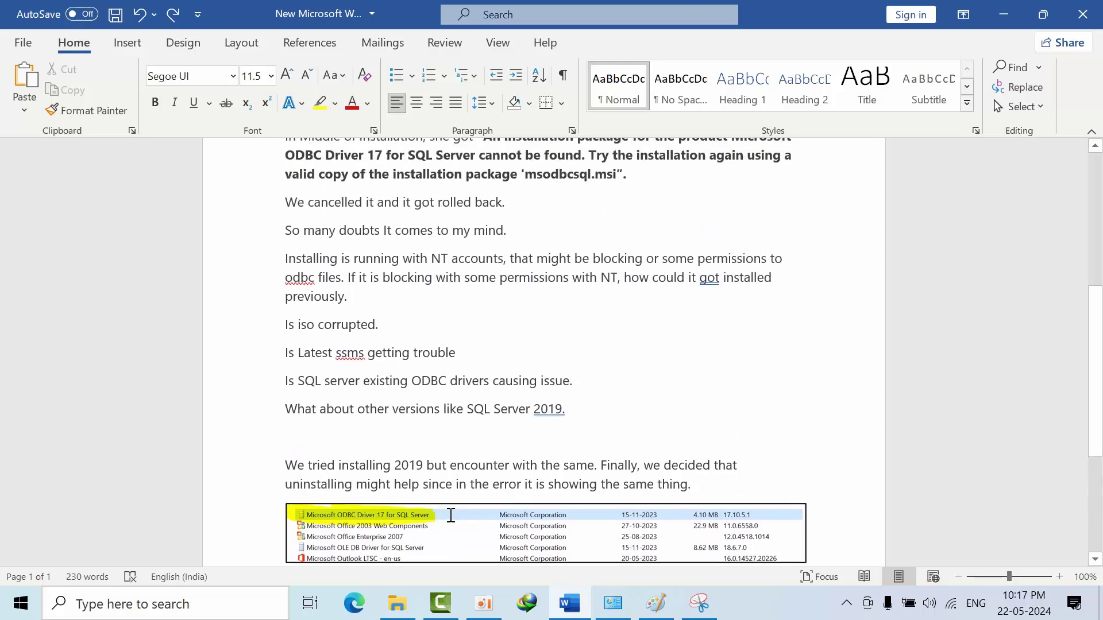
{"action": "scroll", "coordinate": [450, 515], "scroll_direction": "up", "scroll_amount": 2}
{"action": "scroll", "coordinate": [451, 515], "scroll_direction": "up", "scroll_amount": 2}
{"action": "scroll", "coordinate": [450, 515], "scroll_direction": "up", "scroll_amount": 2}
{"action": "scroll", "coordinate": [450, 515], "scroll_direction": "up", "scroll_amount": 3}
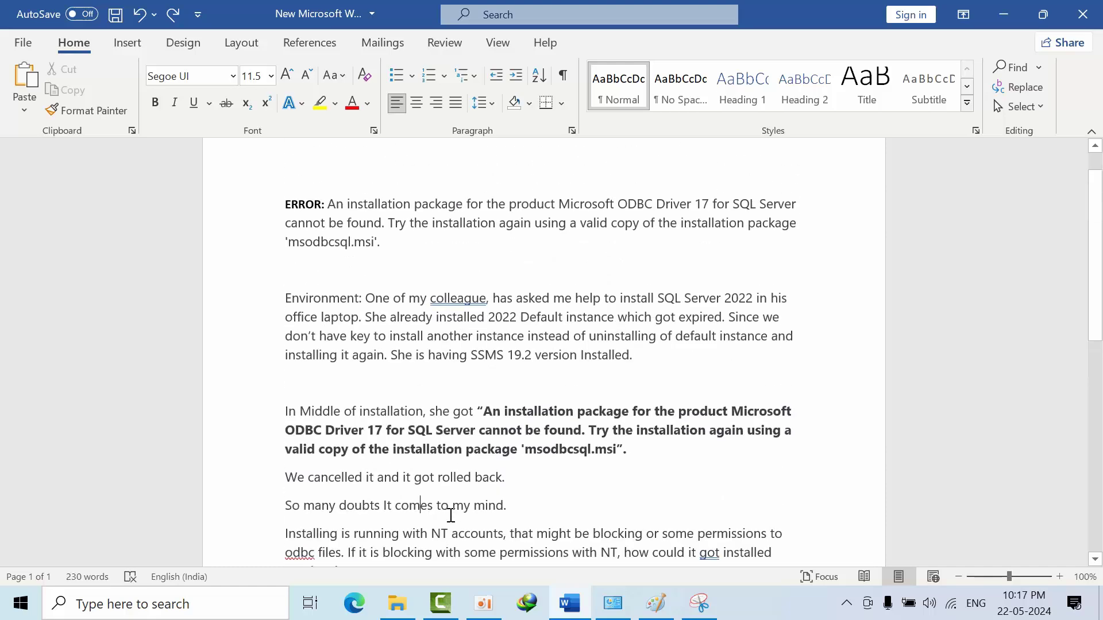
{"action": "scroll", "coordinate": [450, 516], "scroll_direction": "down", "scroll_amount": 3}
{"action": "scroll", "coordinate": [450, 515], "scroll_direction": "down", "scroll_amount": 3}
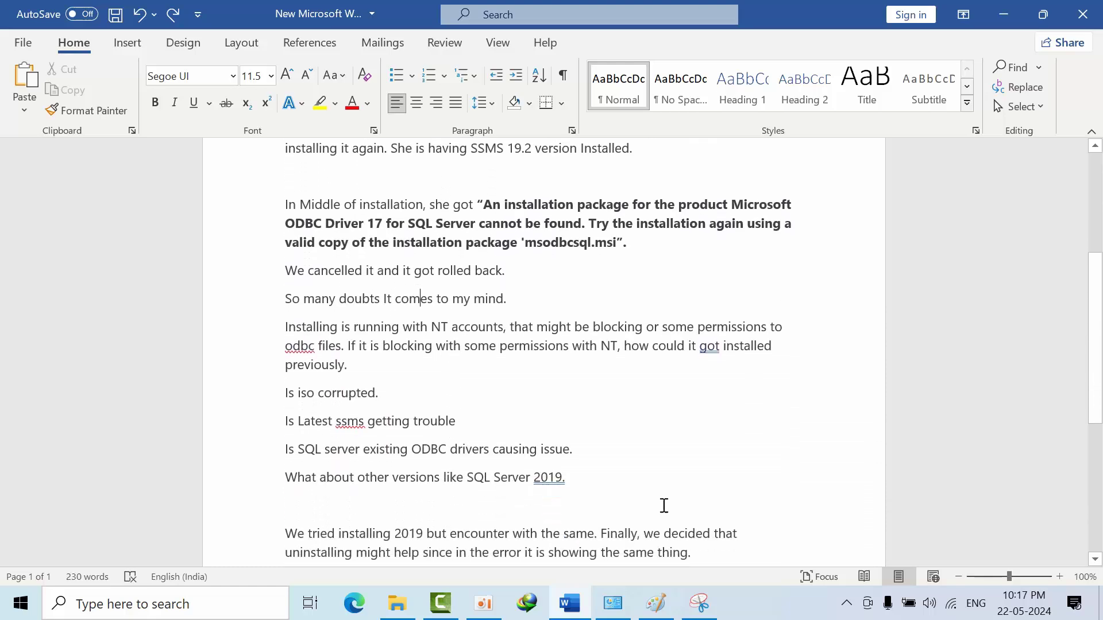
{"action": "scroll", "coordinate": [573, 481], "scroll_direction": "down", "scroll_amount": 1}
{"action": "scroll", "coordinate": [573, 480], "scroll_direction": "down", "scroll_amount": 2}
{"action": "scroll", "coordinate": [573, 495], "scroll_direction": "up", "scroll_amount": 1}
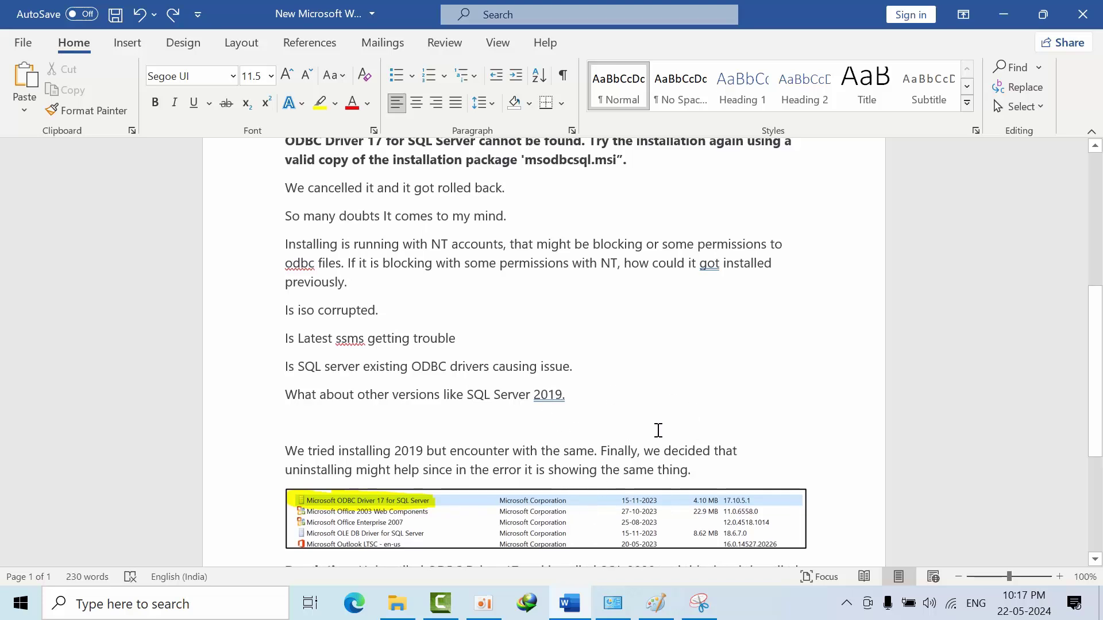
{"action": "scroll", "coordinate": [657, 426], "scroll_direction": "up", "scroll_amount": 2}
{"action": "scroll", "coordinate": [658, 426], "scroll_direction": "down", "scroll_amount": 2}
{"action": "scroll", "coordinate": [657, 430], "scroll_direction": "up", "scroll_amount": 2}
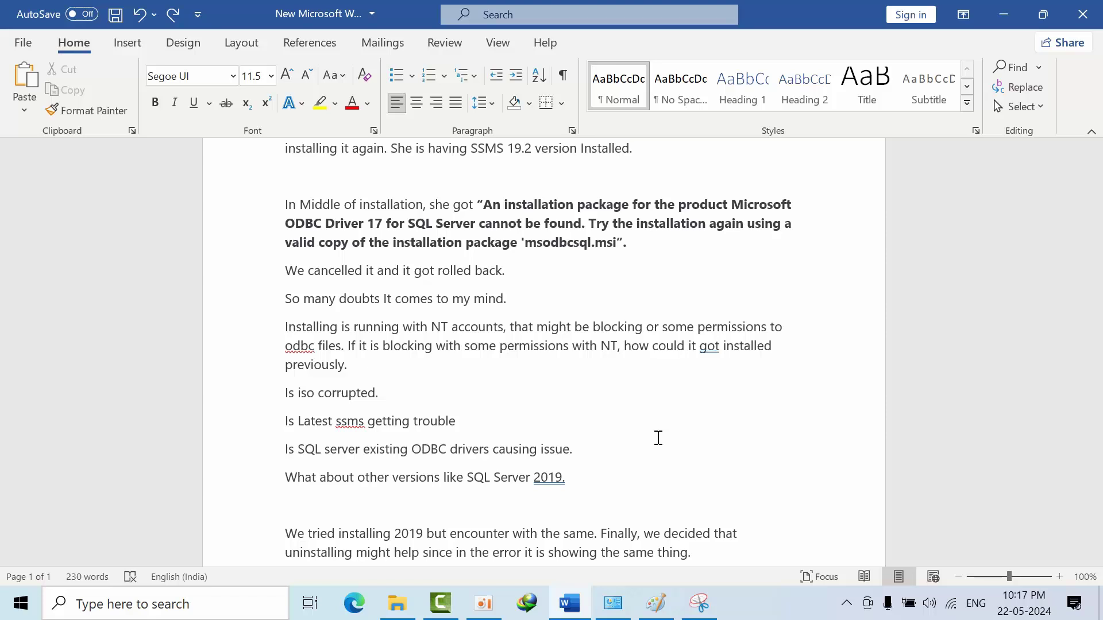
{"action": "scroll", "coordinate": [658, 438], "scroll_direction": "up", "scroll_amount": 1}
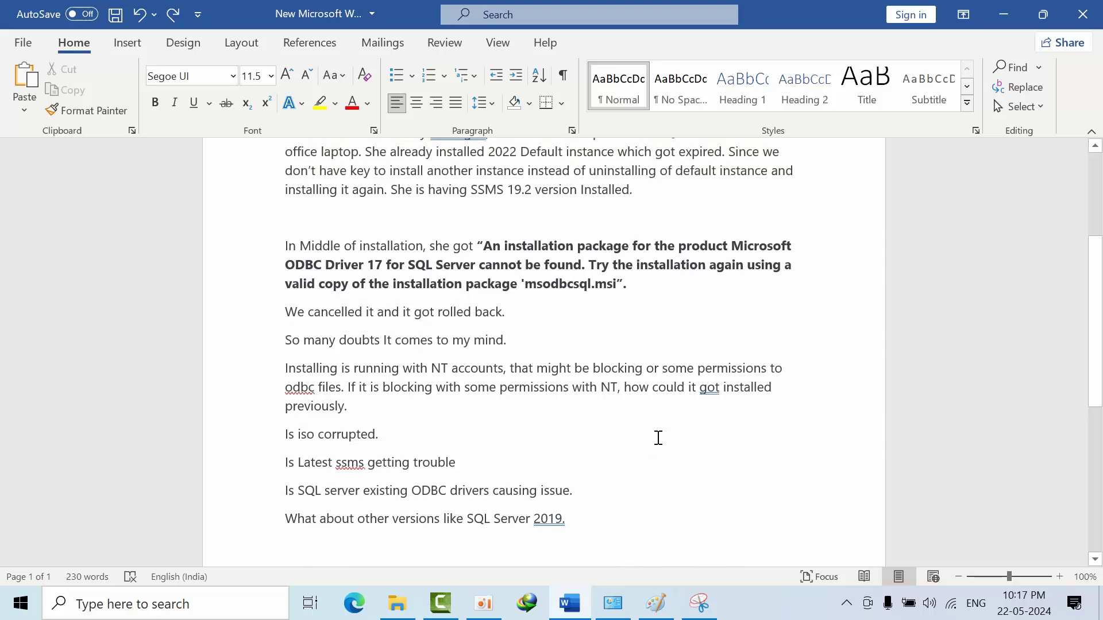